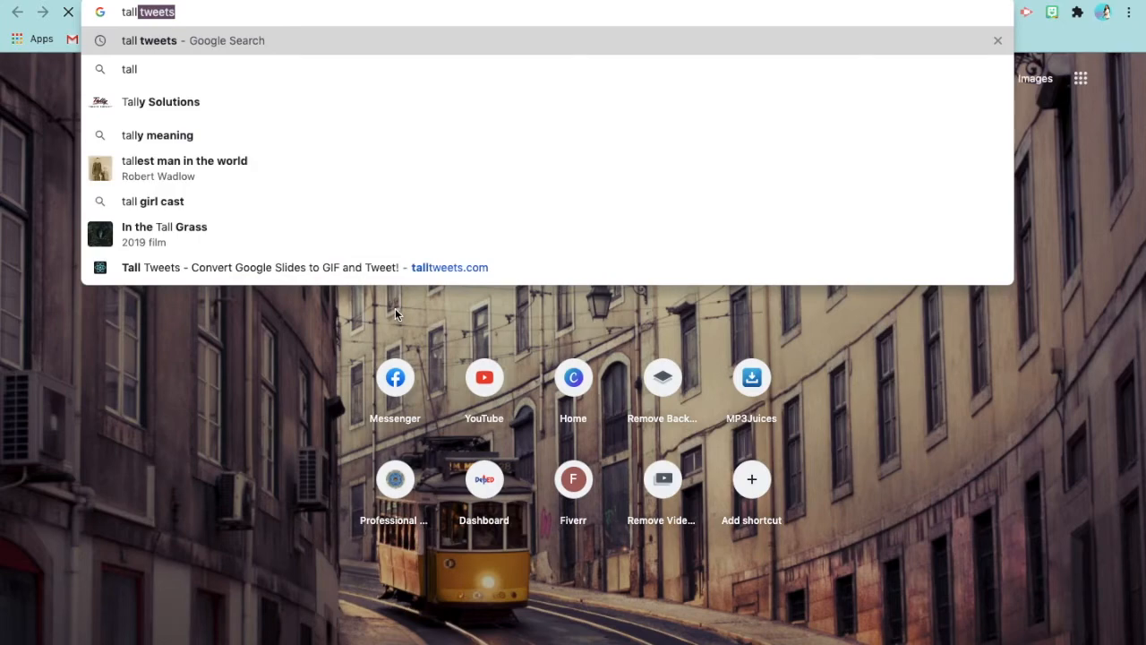
Step: Open the Tall Tweets website through a web search for "tall tweets" and select the "bitmoji classroom" presentation in Tall Tweets Classic
{"action": "left_click", "coordinate": [385, 40]}
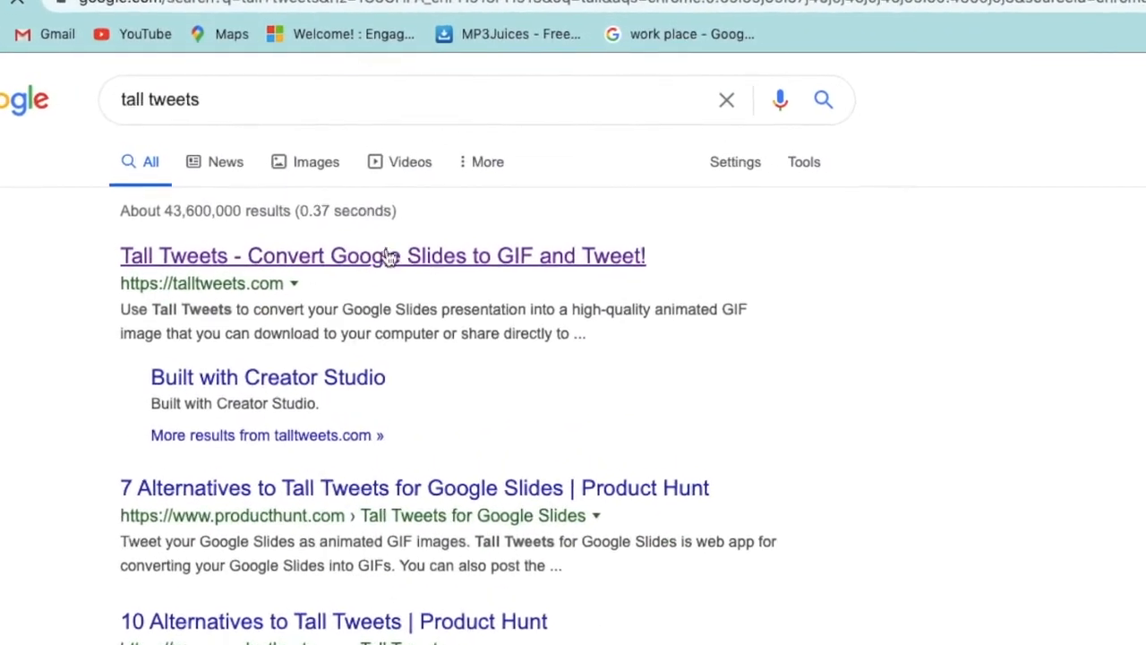
{"action": "left_click", "coordinate": [533, 274]}
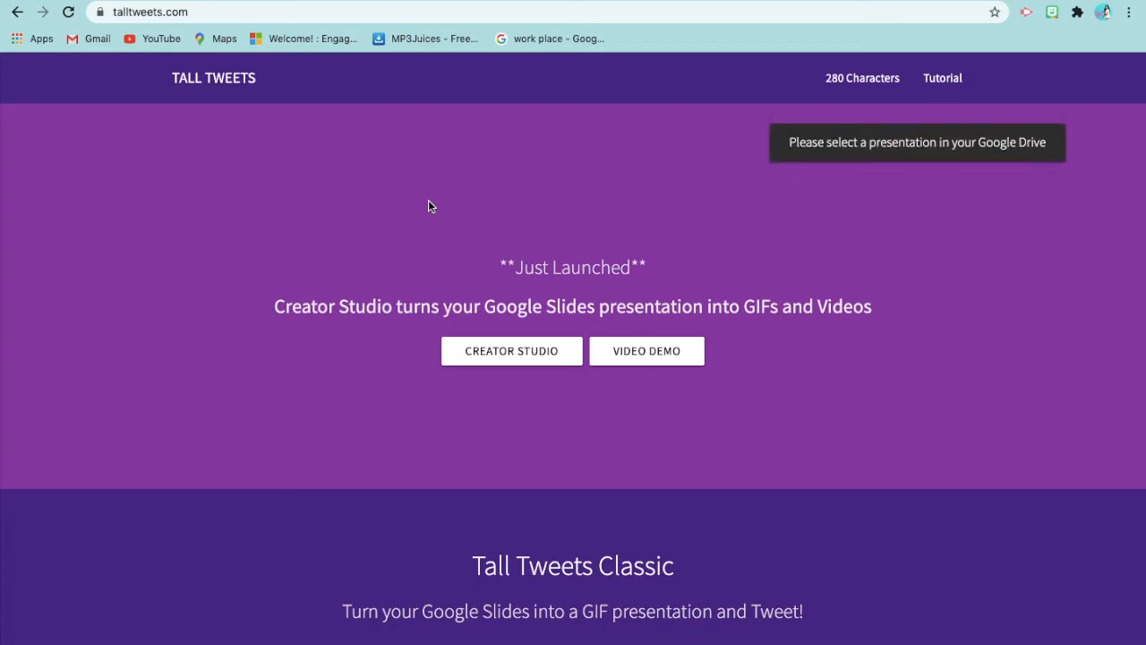
{"action": "scroll", "coordinate": [751, 446], "scroll_direction": "down", "scroll_amount": 5}
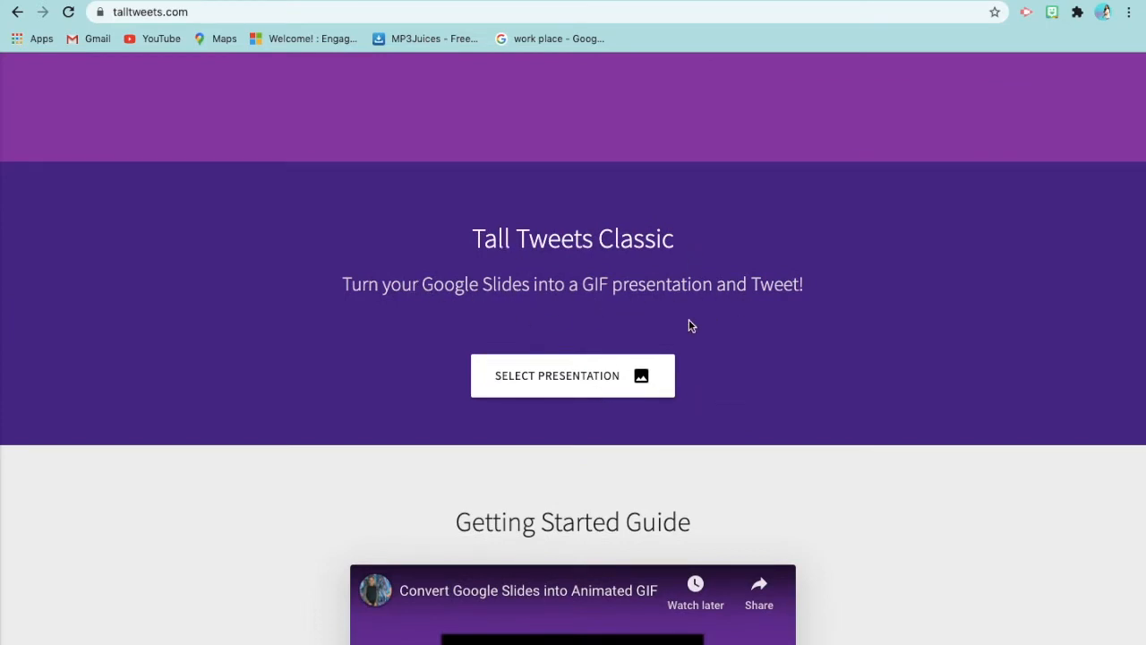
{"action": "left_click", "coordinate": [596, 377]}
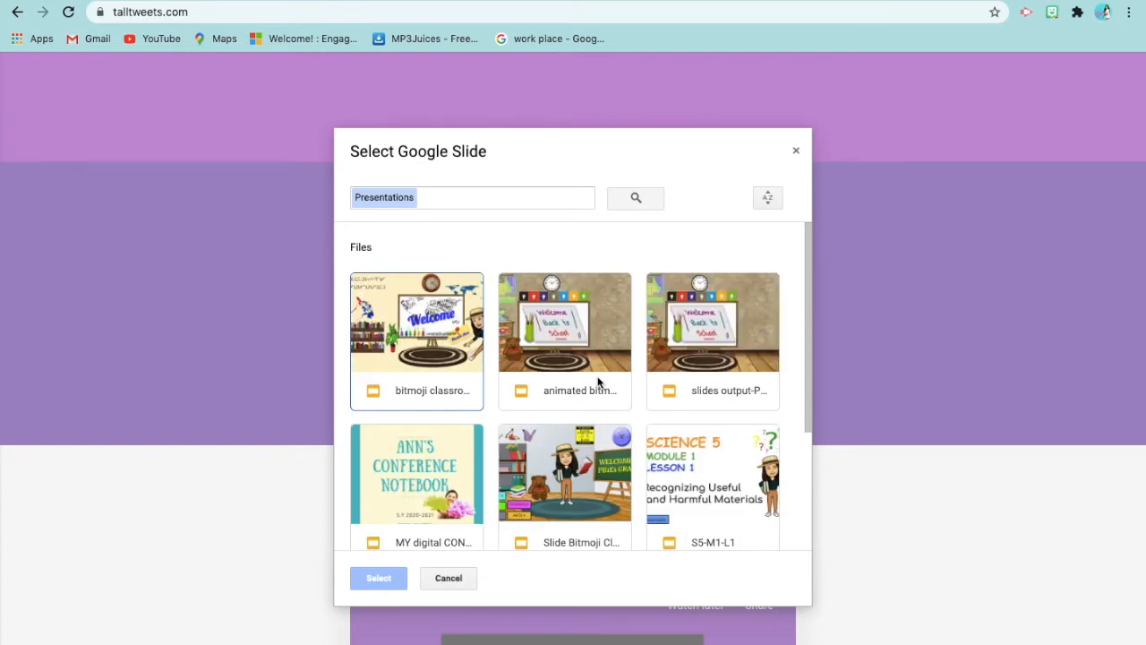
{"action": "left_click", "coordinate": [422, 335]}
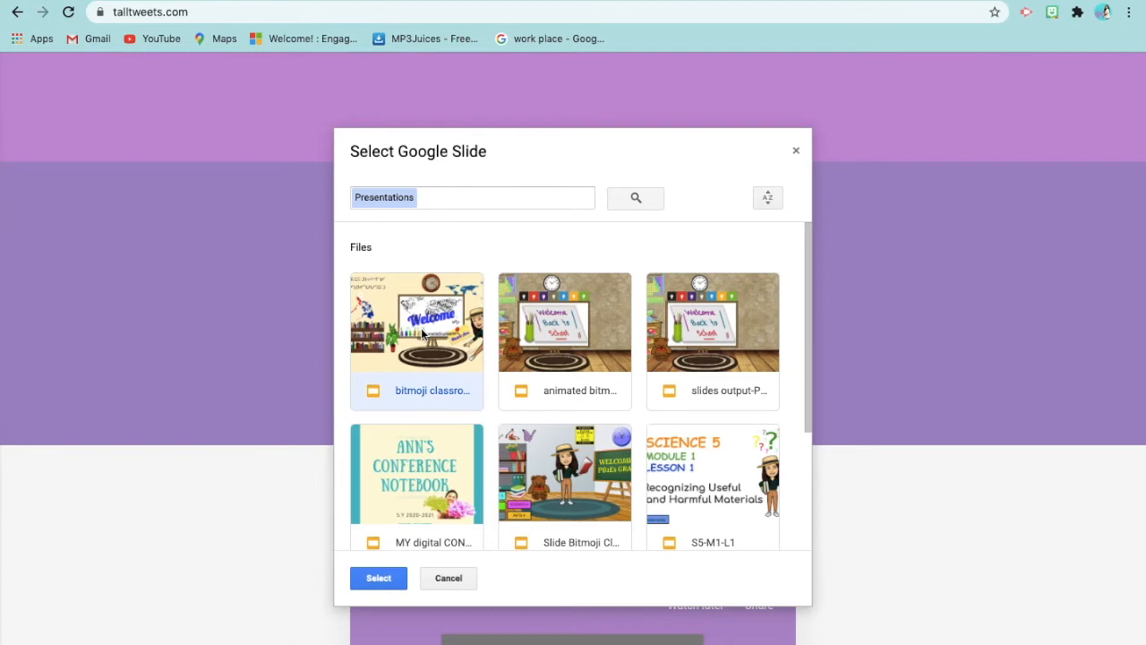
{"action": "left_click", "coordinate": [383, 579]}
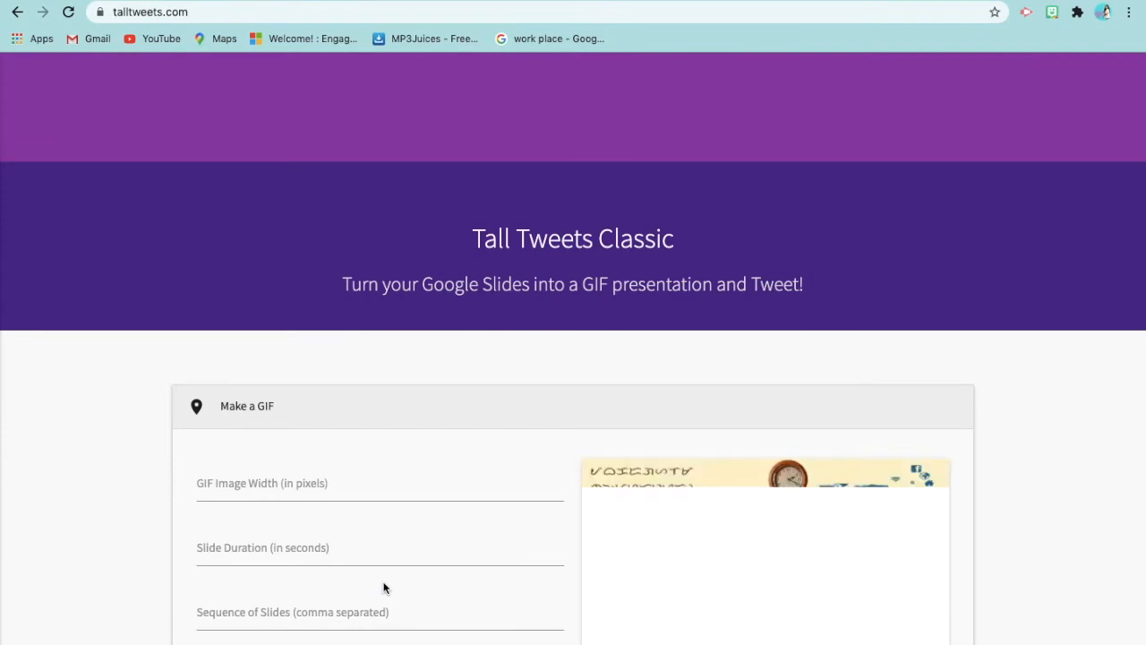
Step: Switch to the bitmoji classroom presentation in Google Slides and check its custom page size in pixels
{"action": "scroll", "coordinate": [558, 477], "scroll_direction": "down", "scroll_amount": 3}
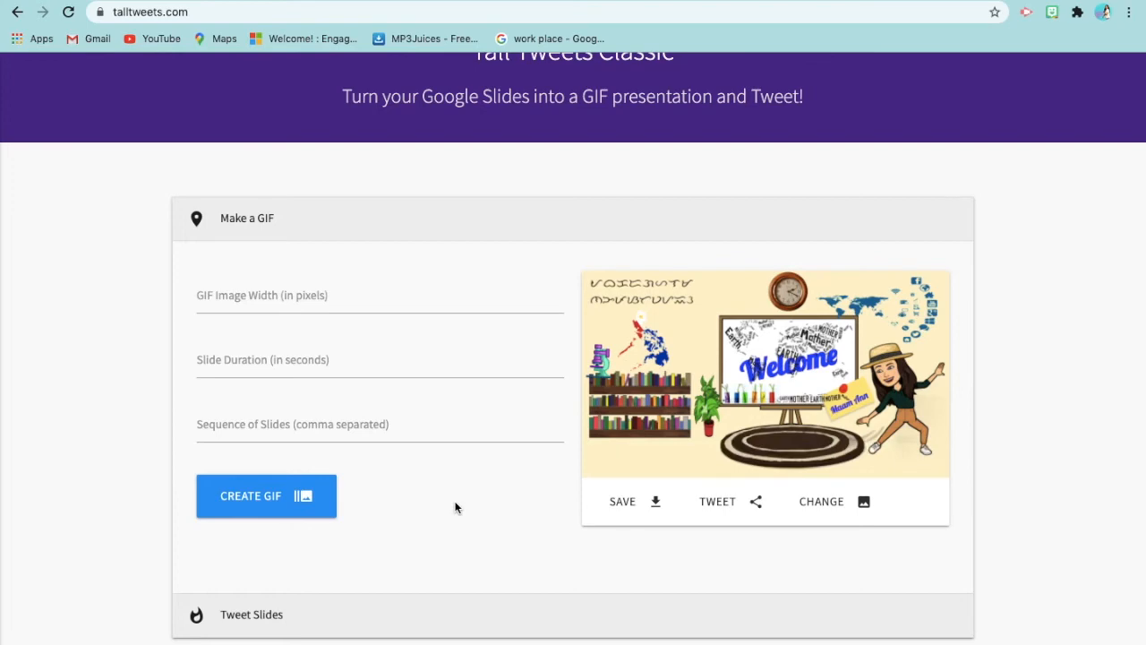
{"action": "left_click", "coordinate": [293, 1]}
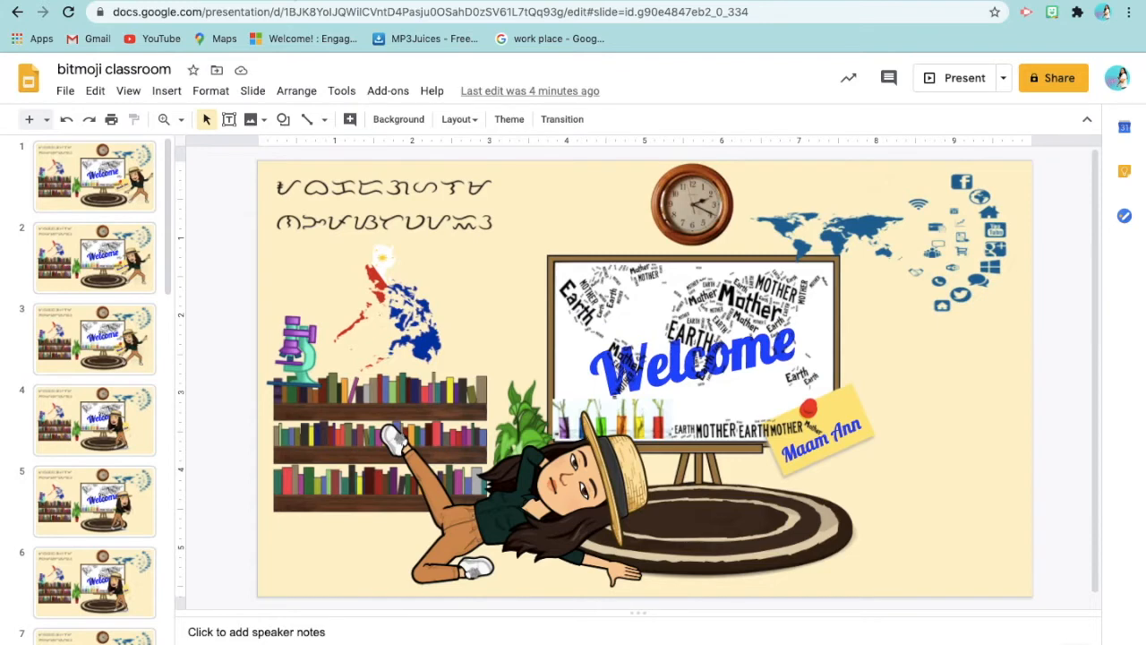
{"action": "left_click", "coordinate": [64, 91]}
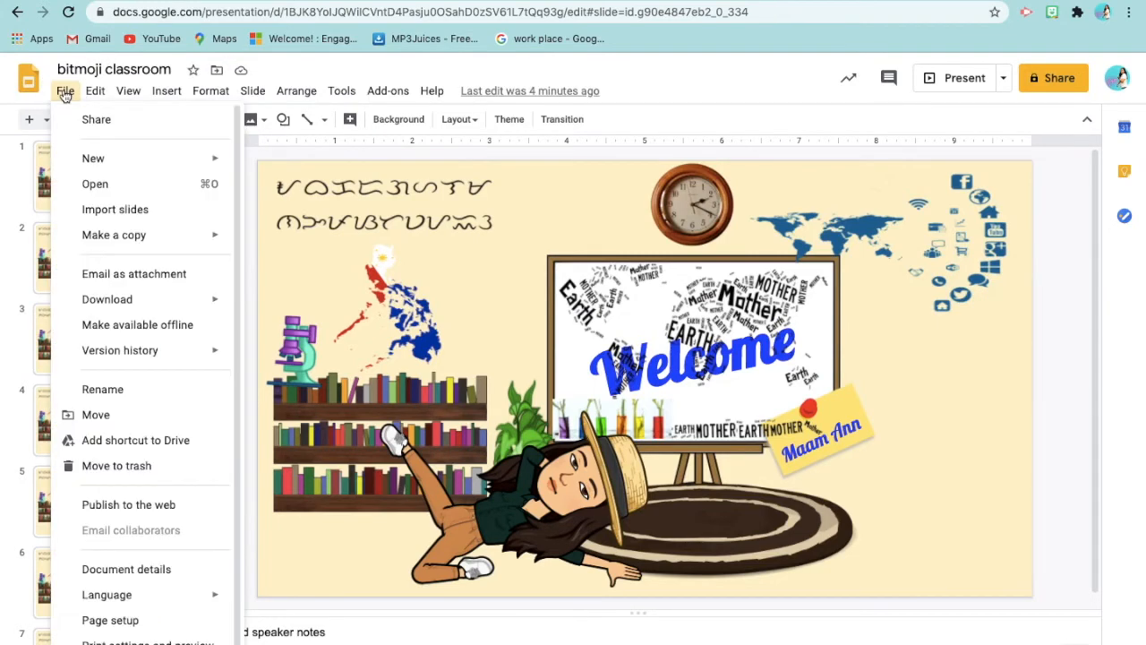
{"action": "left_click", "coordinate": [110, 620]}
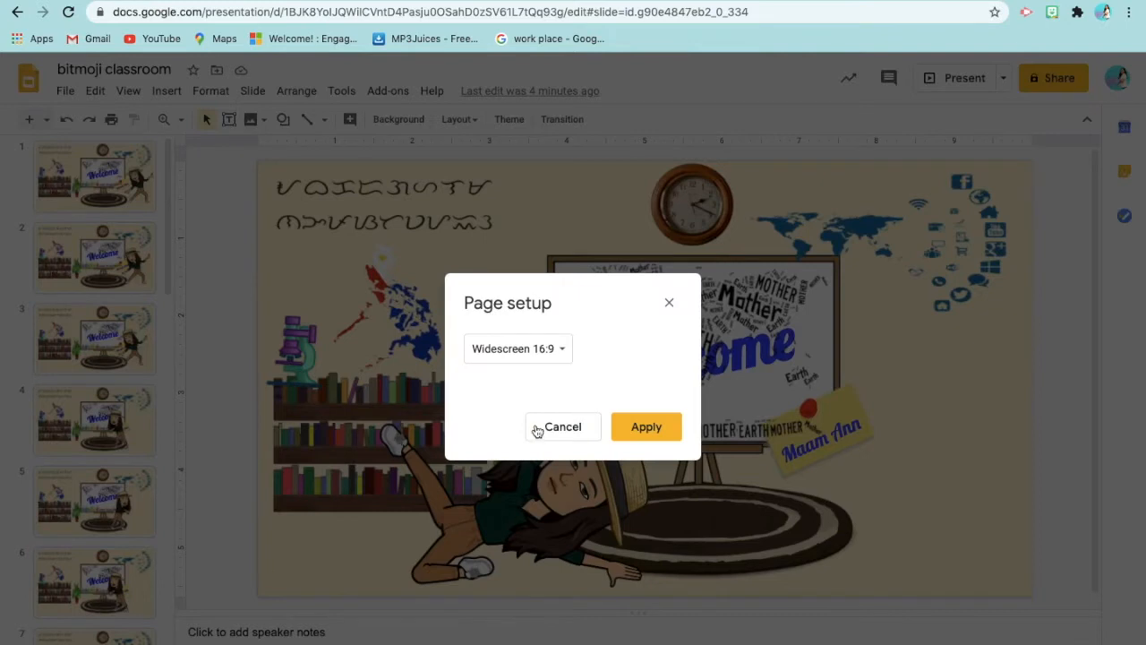
{"action": "left_click", "coordinate": [563, 356]}
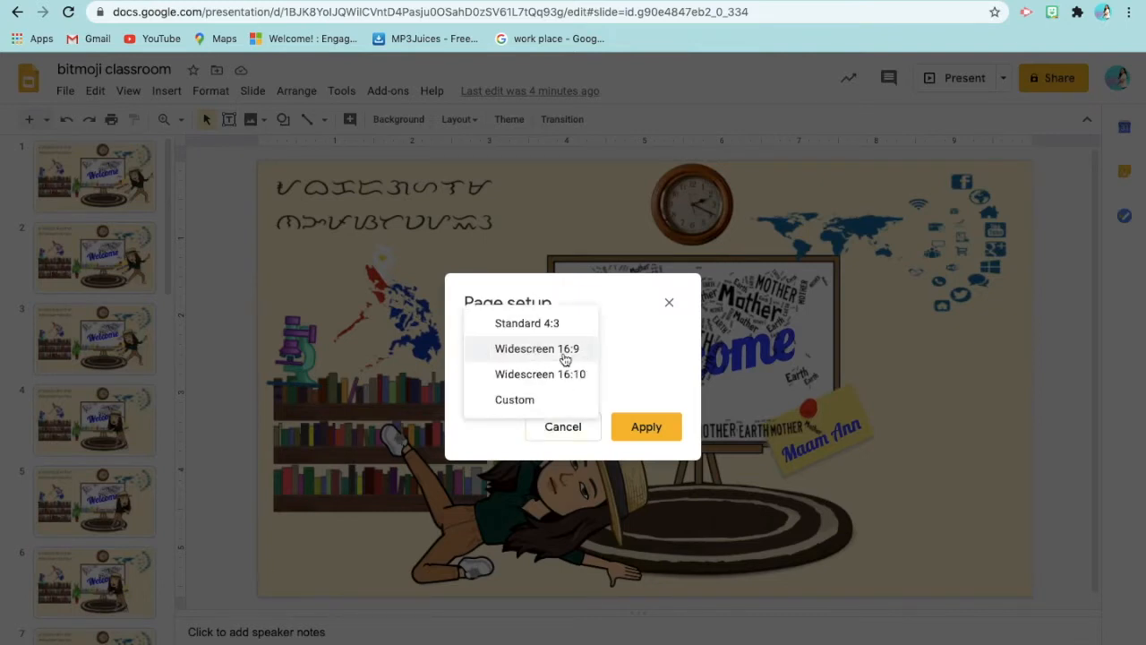
{"action": "left_click", "coordinate": [529, 404]}
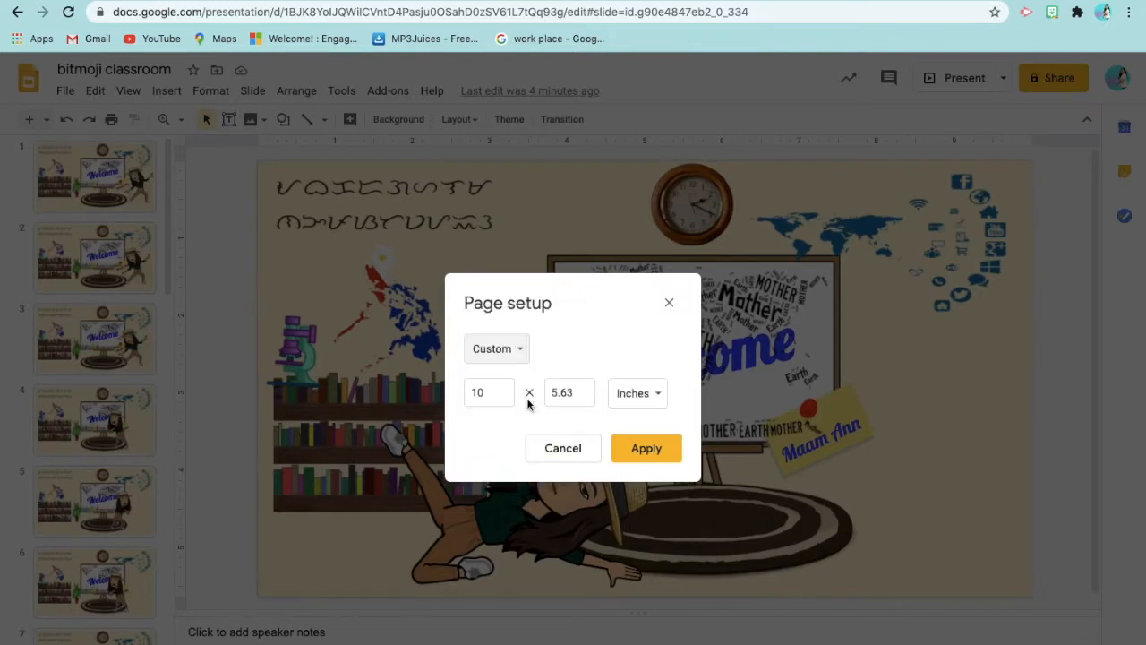
{"action": "left_click", "coordinate": [657, 393]}
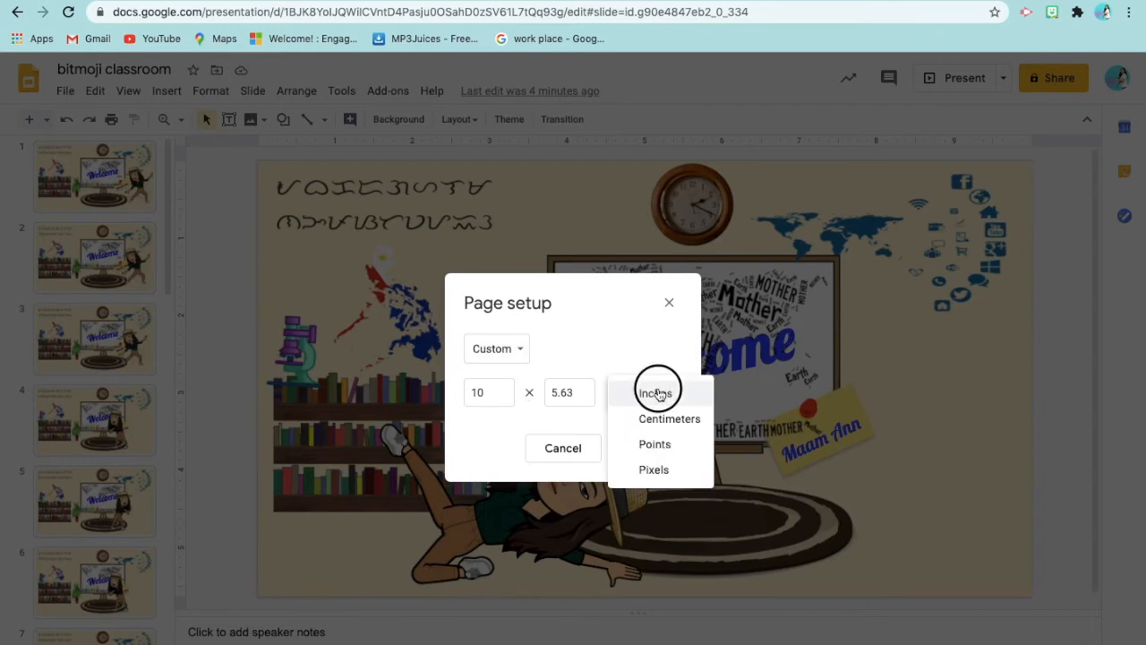
{"action": "left_click", "coordinate": [655, 470]}
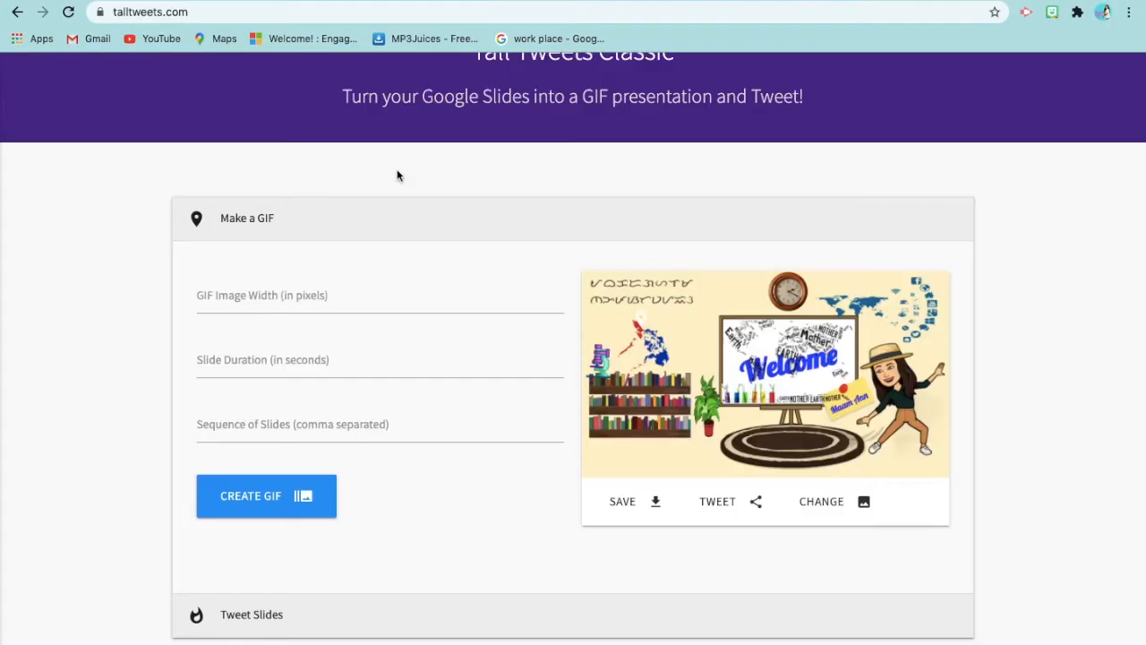
Step: Create a GIF of the presentation in Tall Tweets with an image width of 960 pixels and a slide duration of 1 second
{"action": "left_click", "coordinate": [393, 295]}
{"action": "type", "text": "960"}
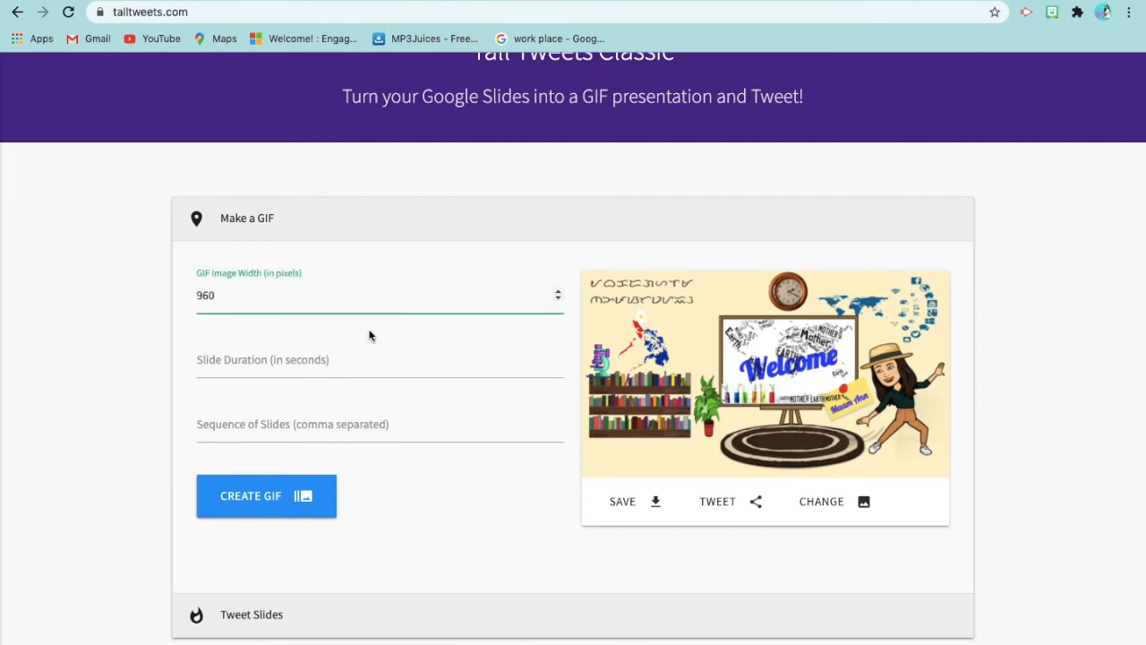
{"action": "left_click", "coordinate": [347, 369]}
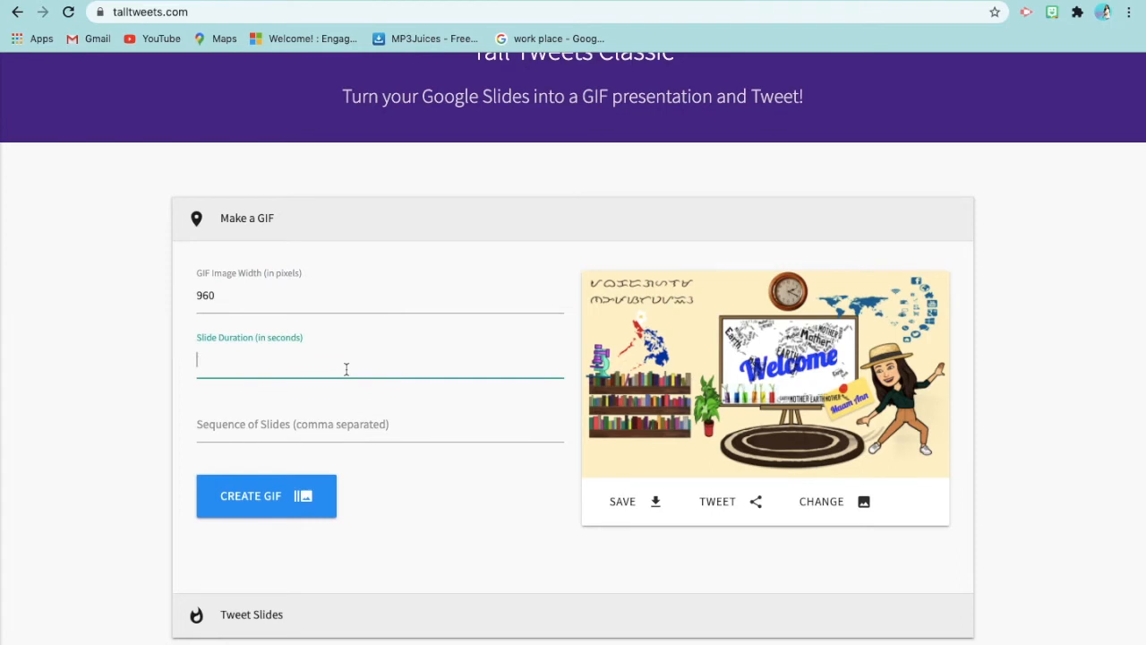
{"action": "type", "text": "1"}
{"action": "left_click", "coordinate": [268, 498]}
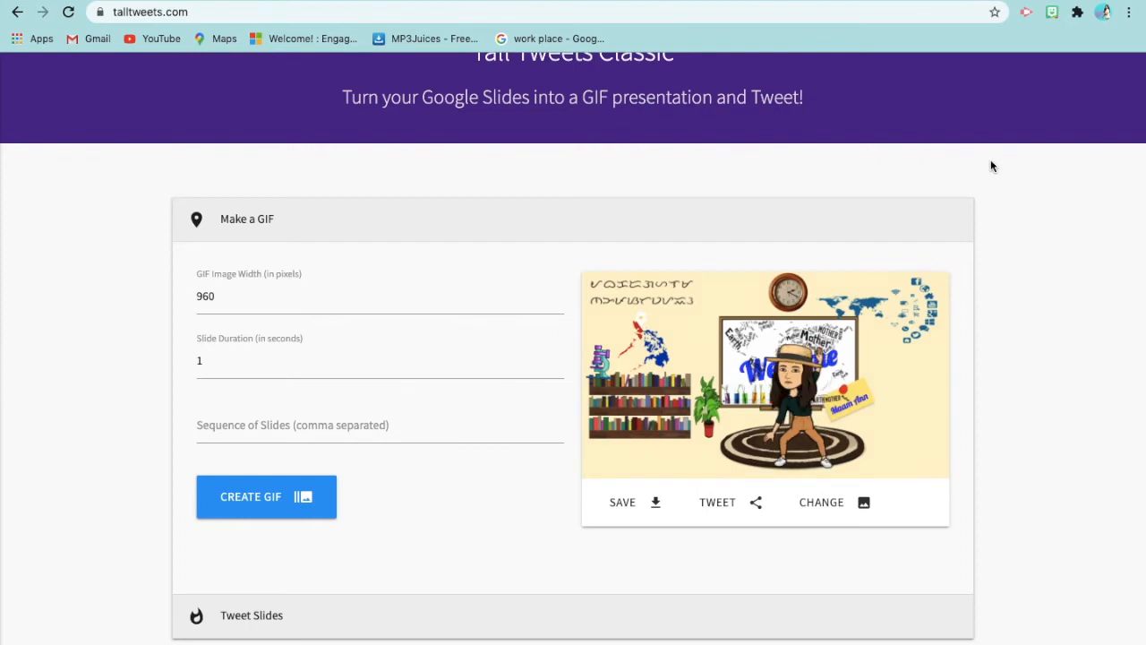
Step: Save the finished animated GIF of the classroom slides to the computer
{"action": "left_click", "coordinate": [658, 492]}
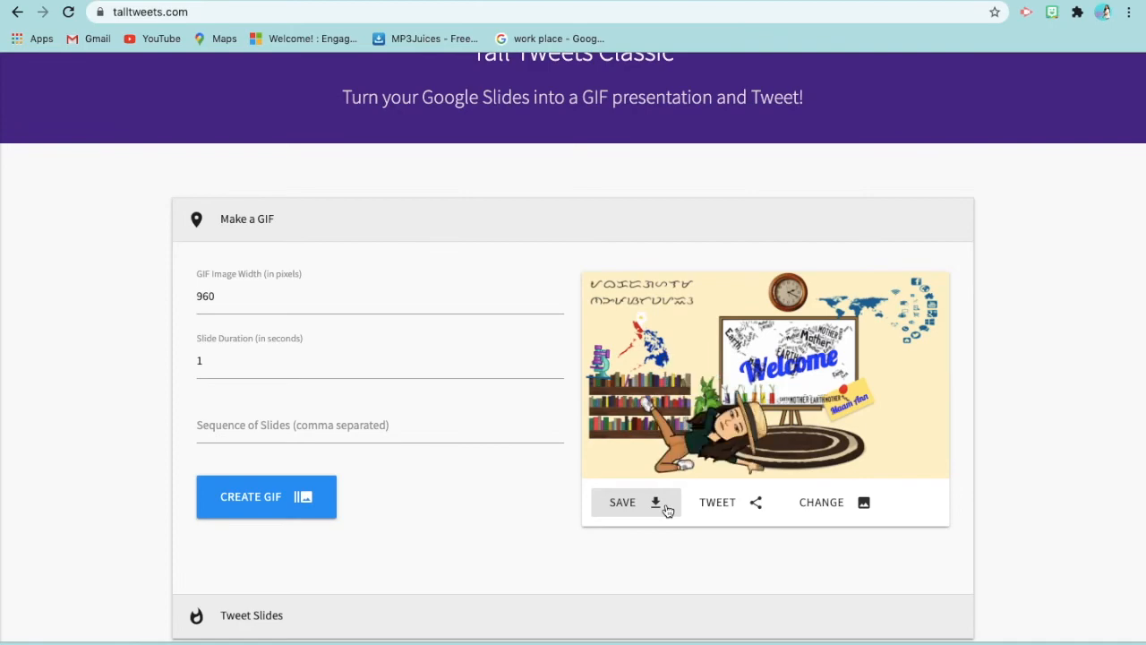
{"action": "scroll", "coordinate": [667, 510], "scroll_direction": "down", "scroll_amount": 8}
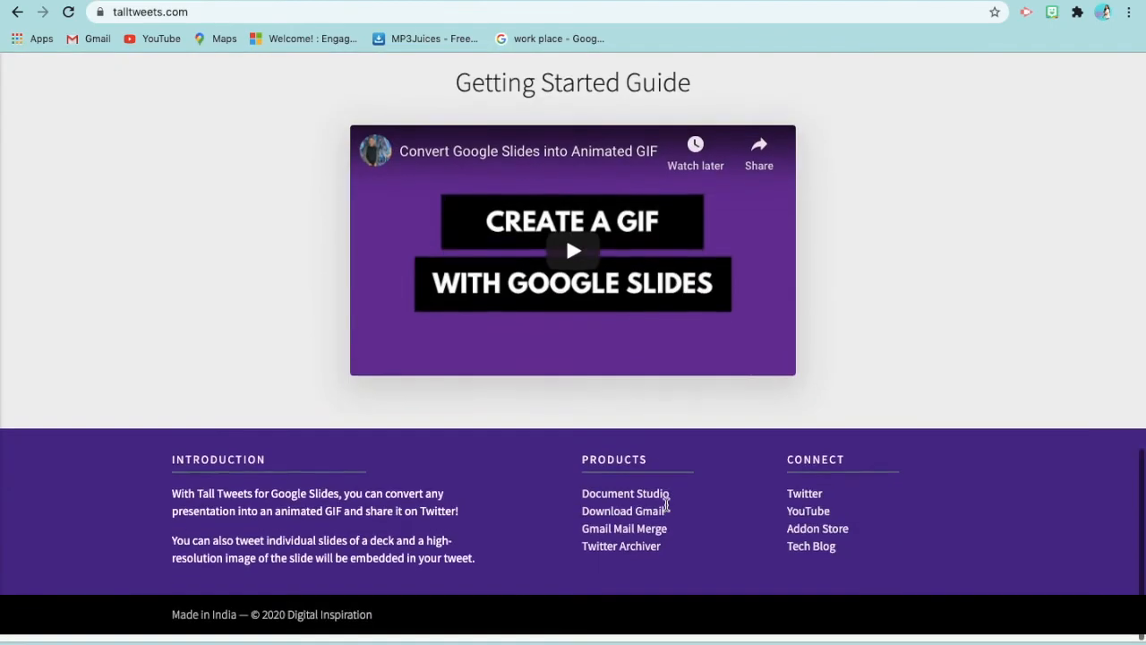
{"action": "scroll", "coordinate": [667, 505], "scroll_direction": "up", "scroll_amount": 7}
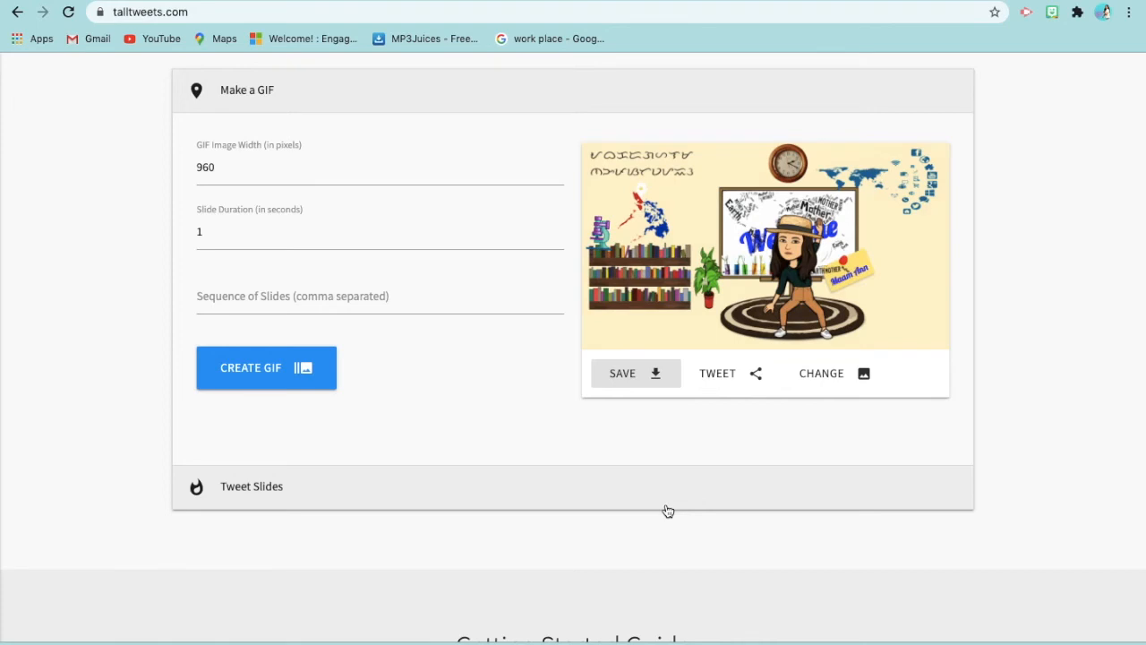
{"action": "left_click", "coordinate": [662, 376]}
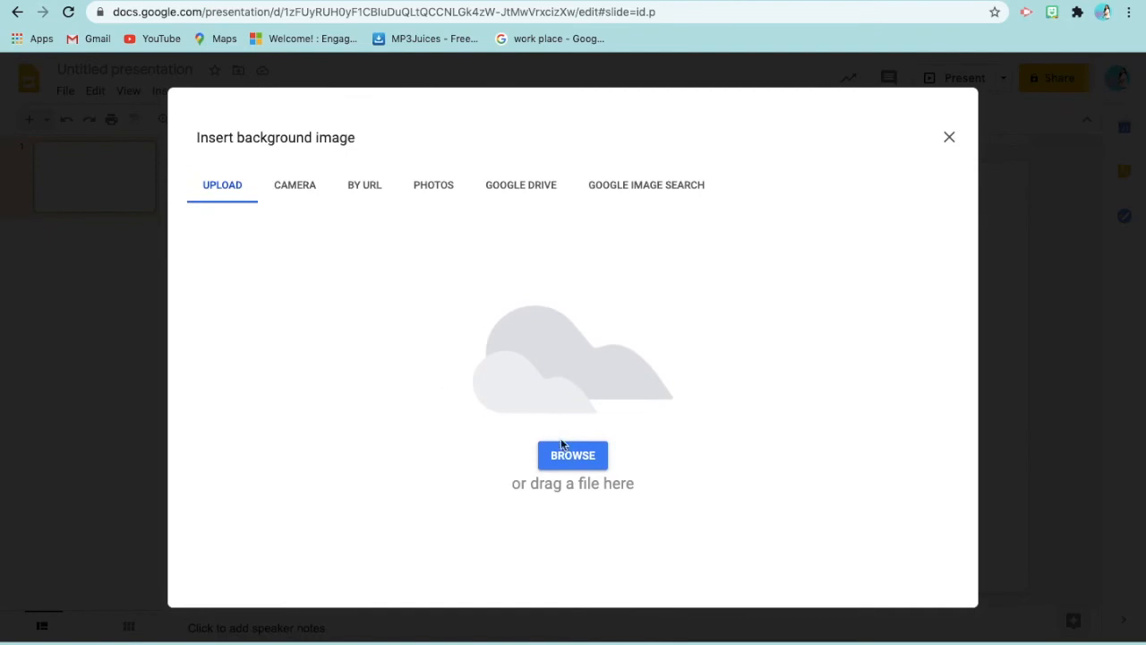
Step: Browse the computer for a background image to upload to the blank Google Slides presentation, searching the files for "GIF"
{"action": "left_click", "coordinate": [577, 457]}
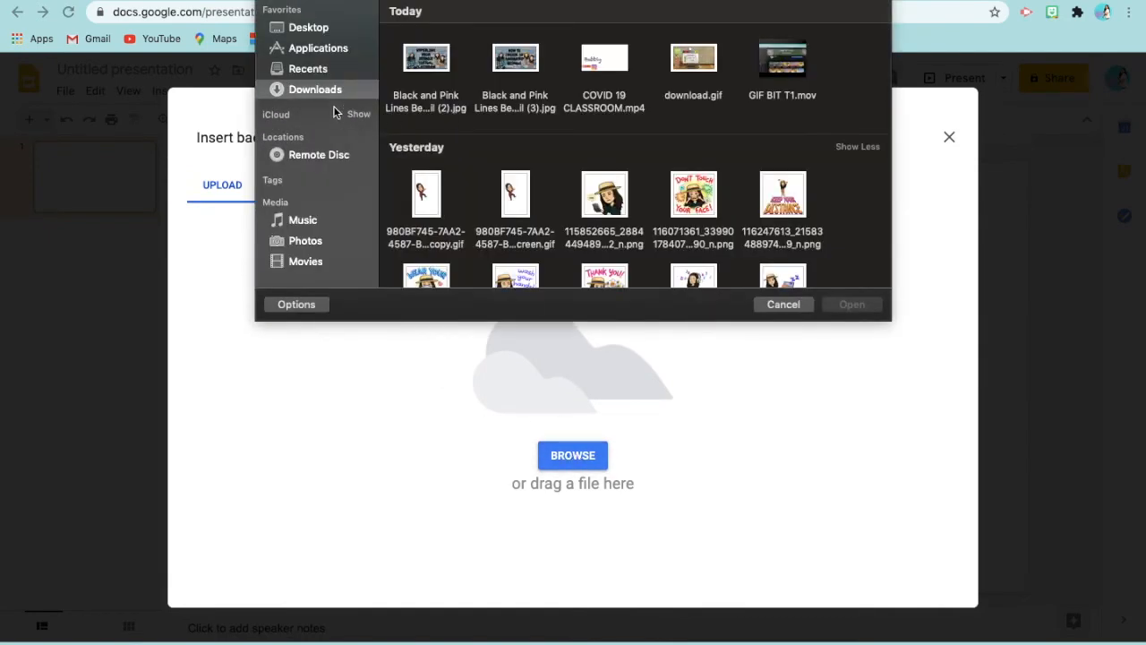
{"action": "left_click", "coordinate": [325, 71]}
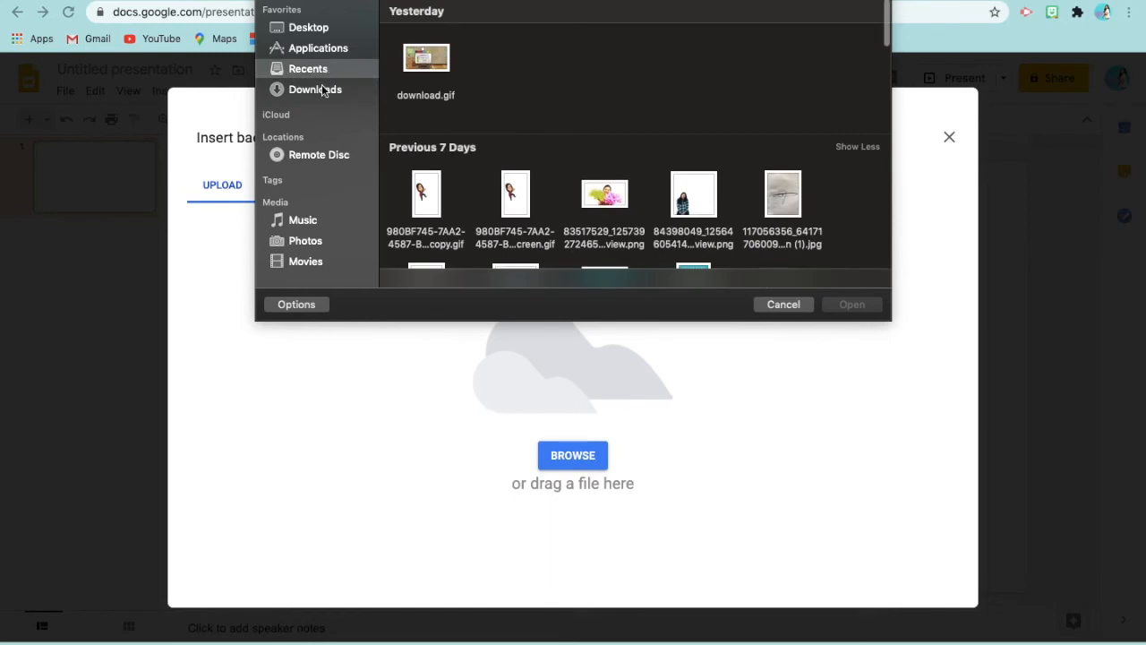
{"action": "left_click", "coordinate": [322, 92]}
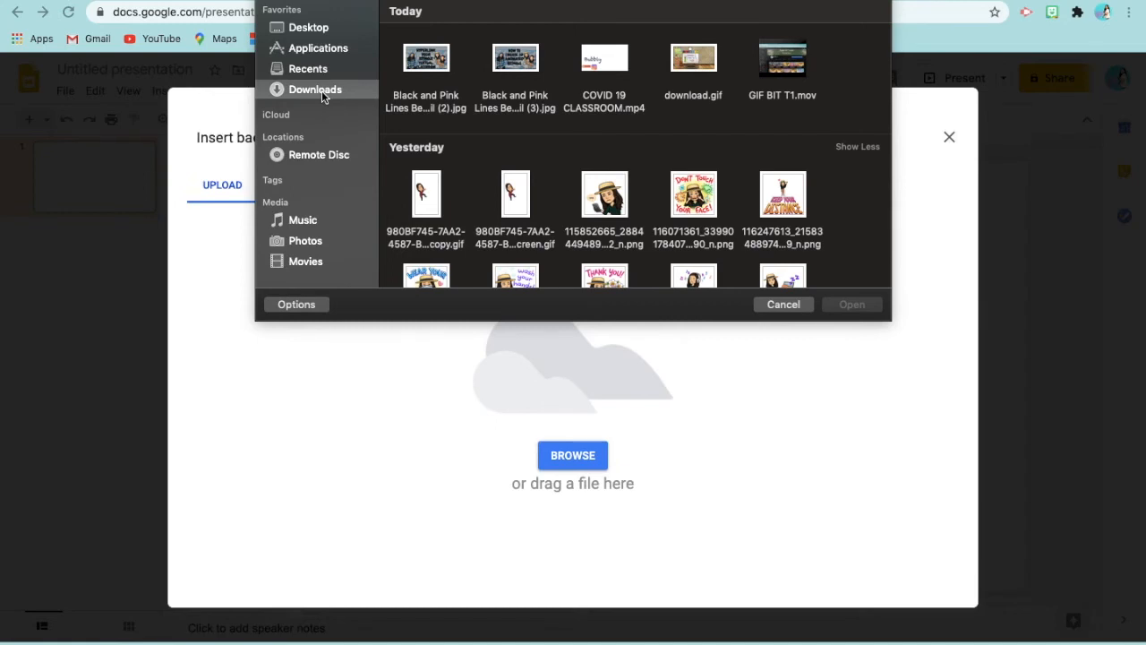
{"action": "left_click", "coordinate": [756, 14]}
{"action": "type", "text": "GIF"}
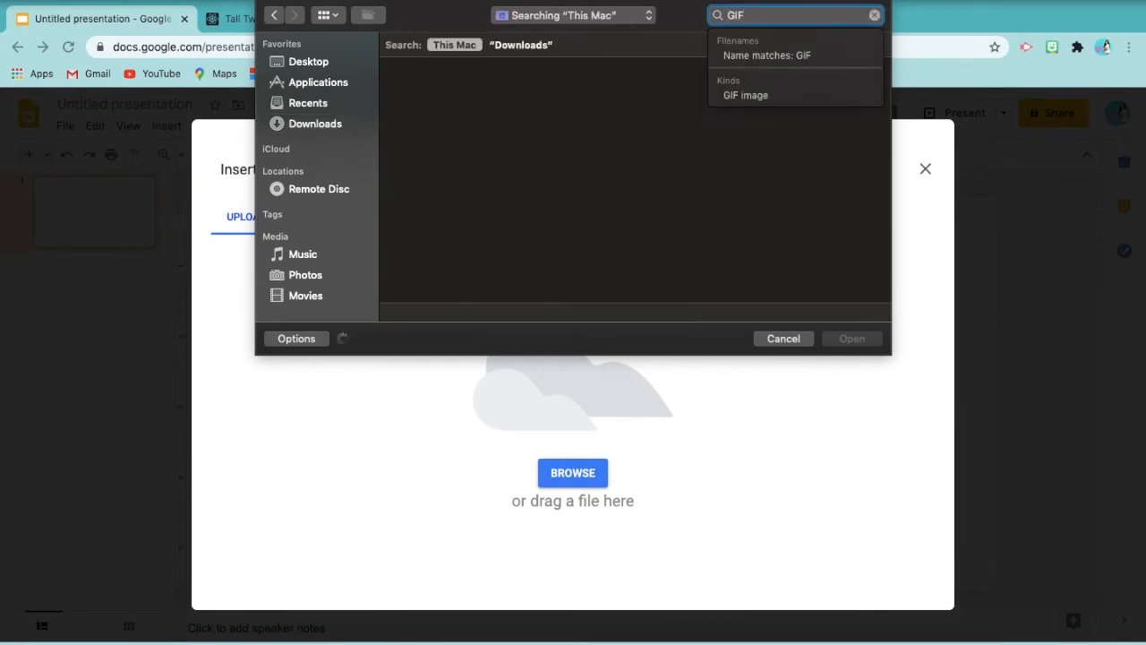
{"action": "key", "text": "Return"}
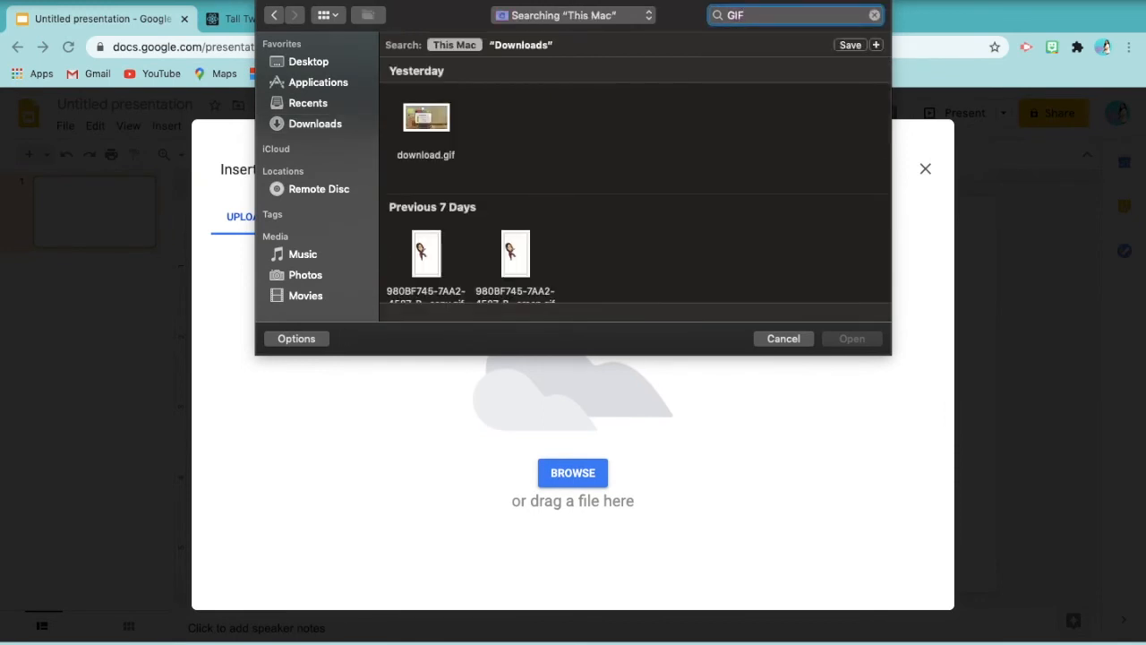
Step: Upload download (1).gif from the search results as the slide's background image and accept the background settings
{"action": "scroll", "coordinate": [706, 155], "scroll_direction": "down", "scroll_amount": 5}
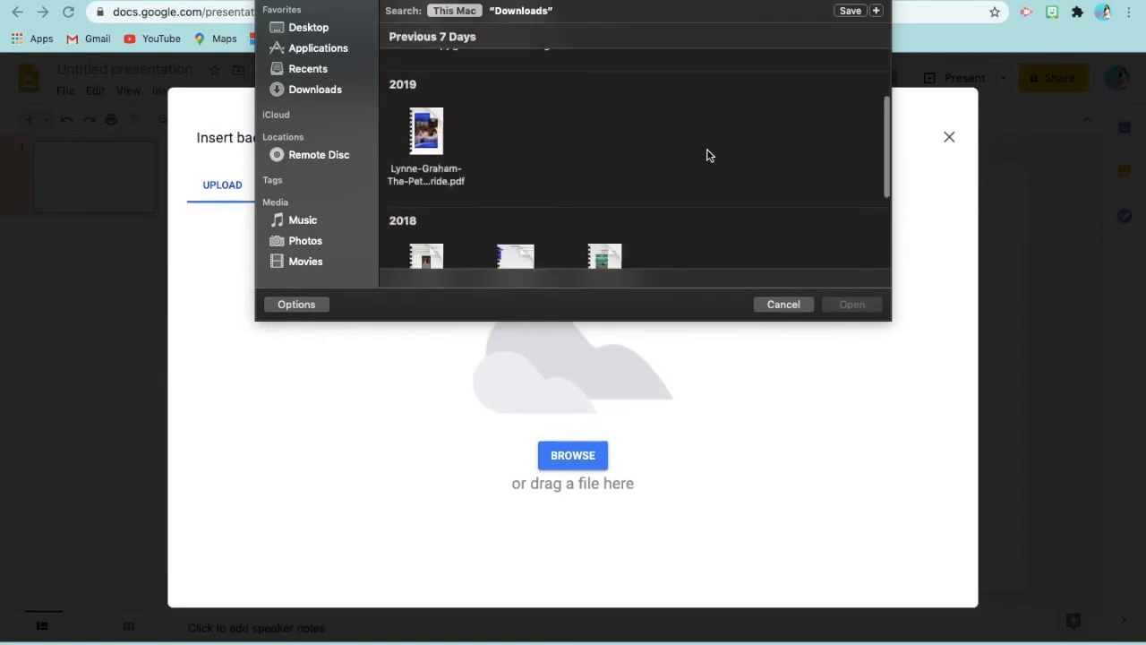
{"action": "scroll", "coordinate": [706, 155], "scroll_direction": "down", "scroll_amount": 2}
{"action": "scroll", "coordinate": [707, 240], "scroll_direction": "right", "scroll_amount": 3}
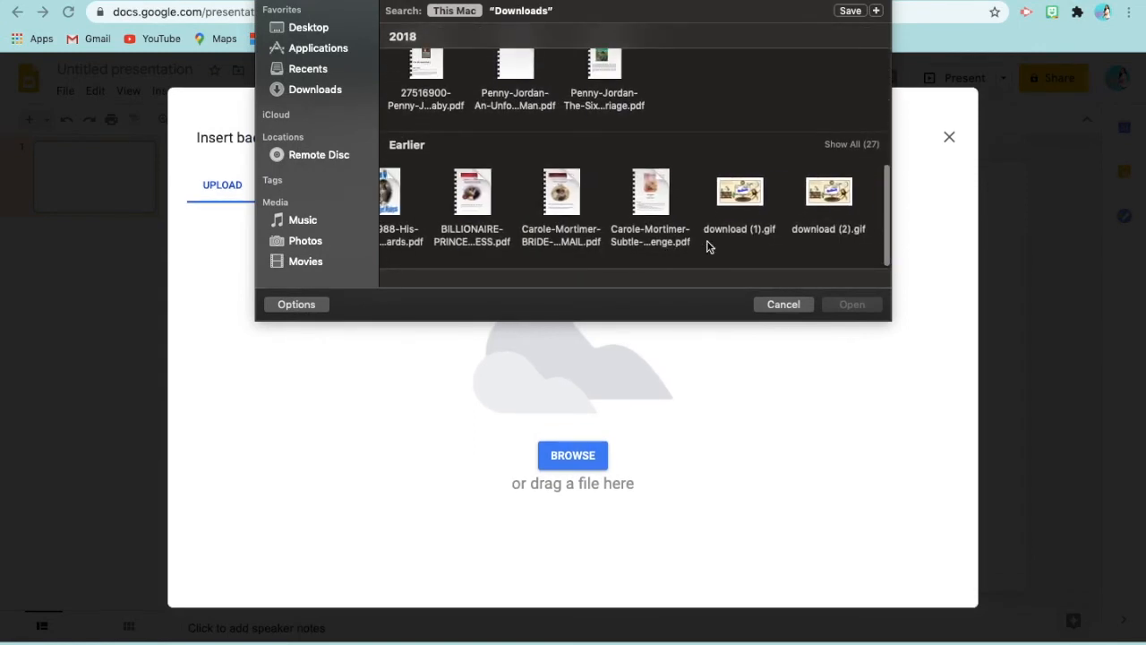
{"action": "left_click", "coordinate": [717, 199]}
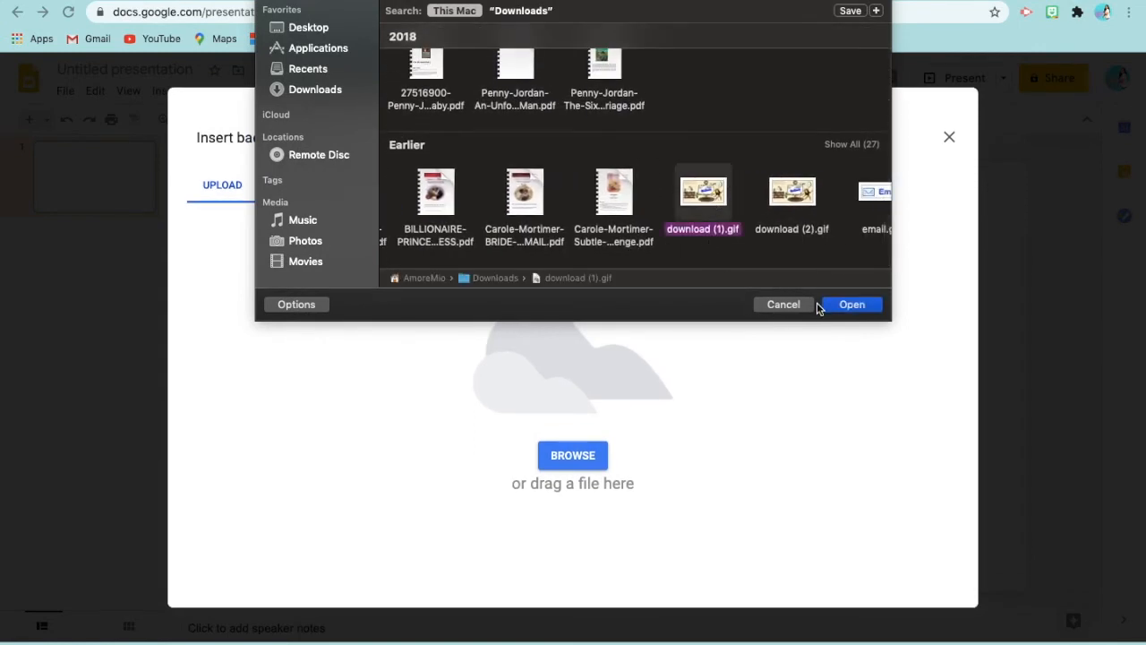
{"action": "left_click", "coordinate": [851, 305]}
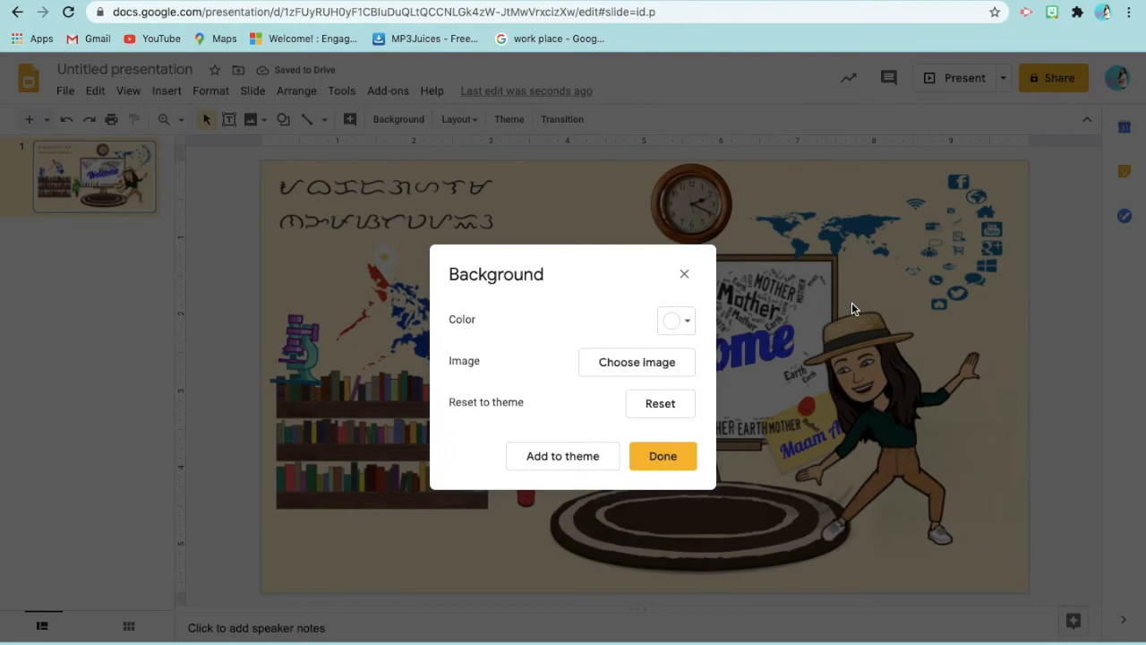
{"action": "left_click", "coordinate": [662, 456]}
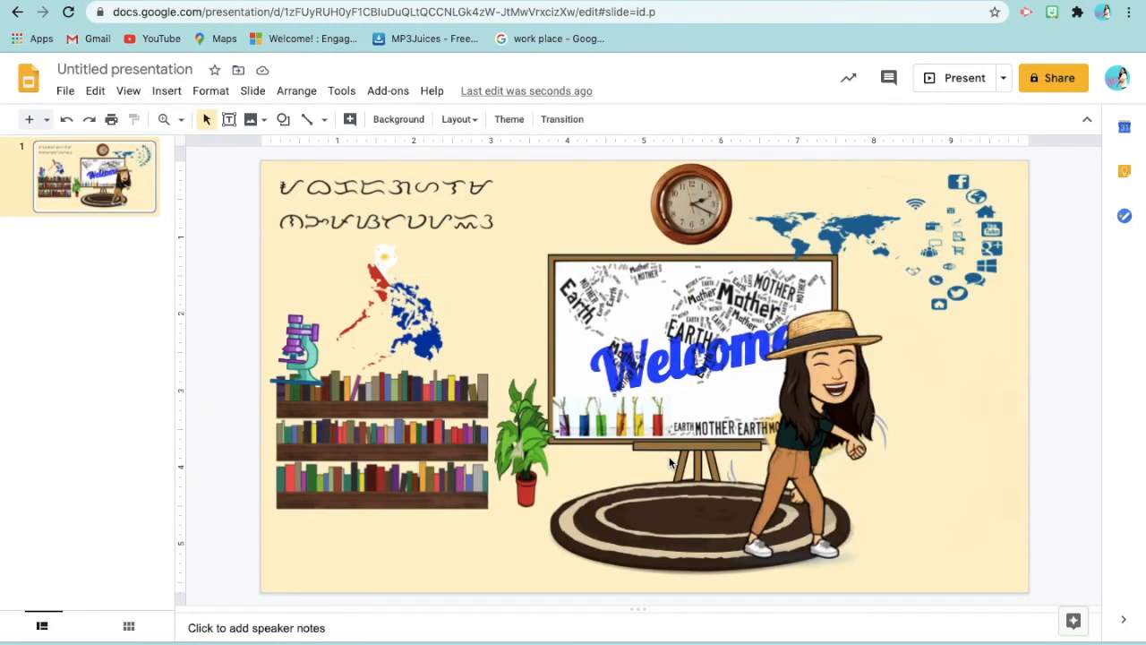
Step: Present the slide to view its animated background and exit the slideshow
{"action": "left_click", "coordinate": [958, 81]}
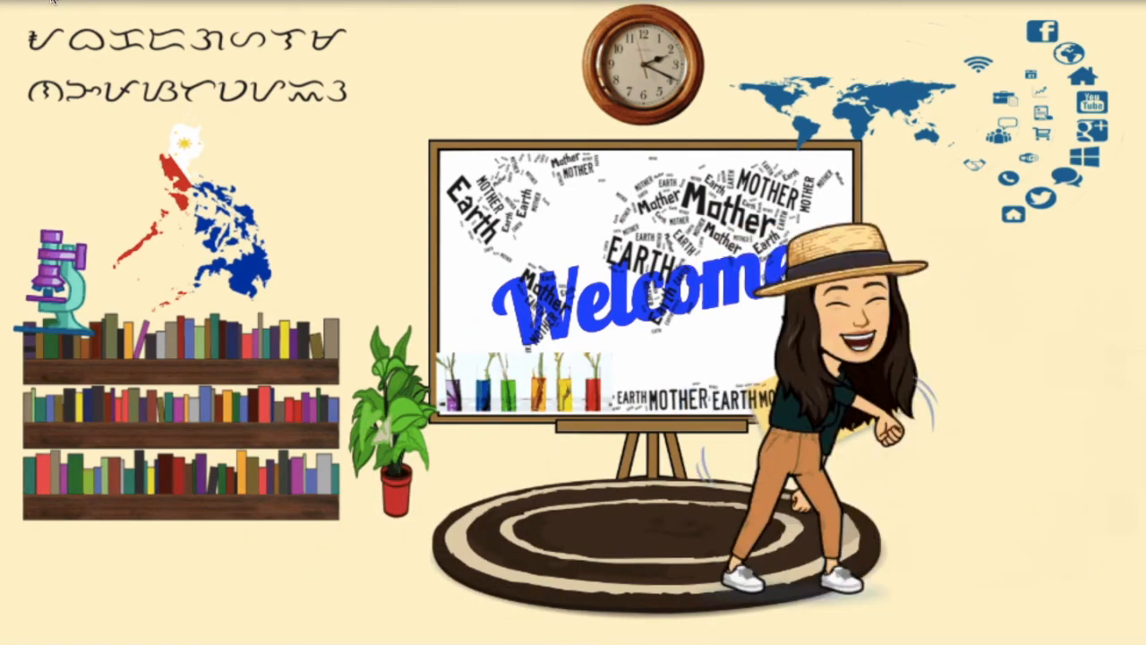
{"action": "key", "text": "Escape"}
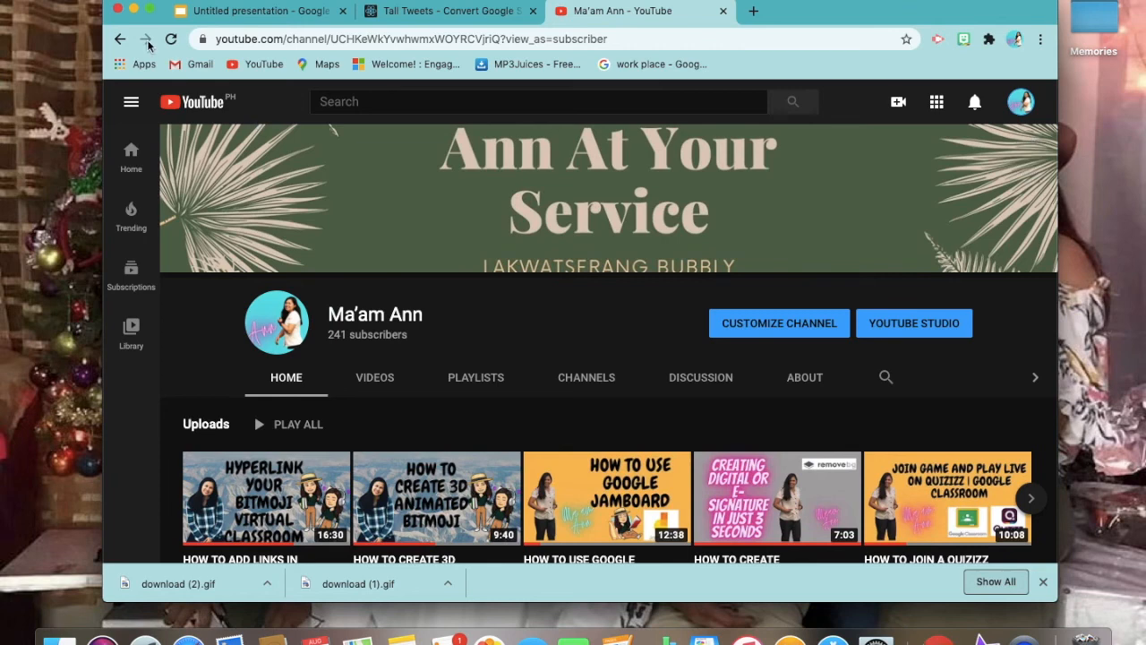
Step: Expand the browser window with the YouTube channel page to full screen
{"action": "left_click", "coordinate": [175, 41]}
{"action": "left_click", "coordinate": [151, 11]}
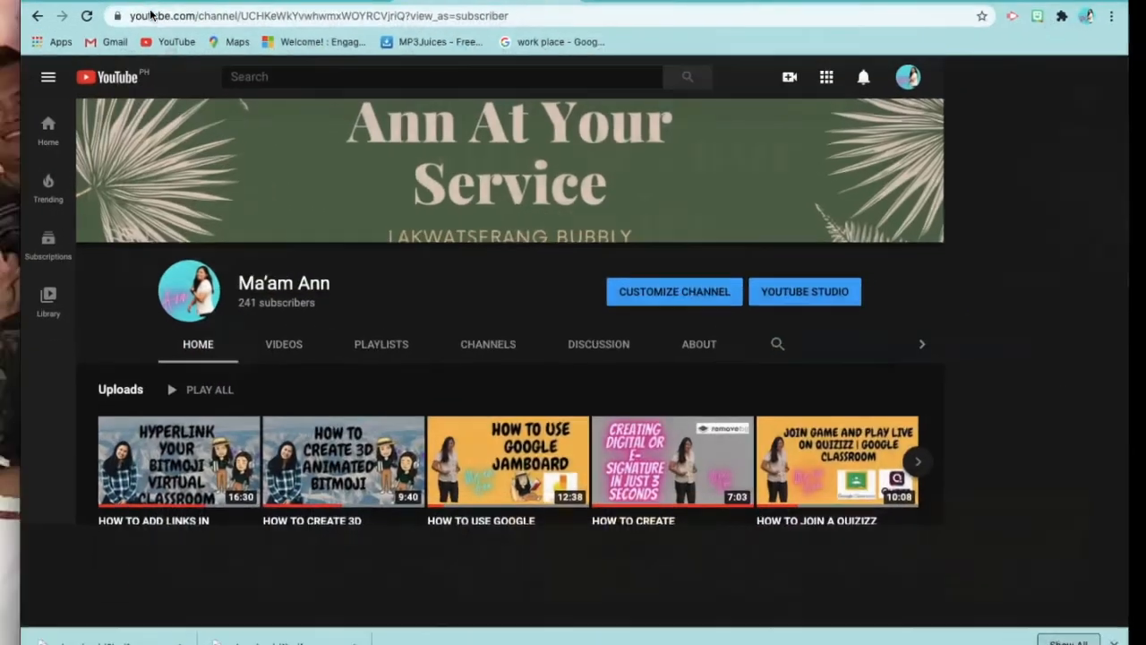
{"action": "mouse_move", "coordinate": [98, 2]}
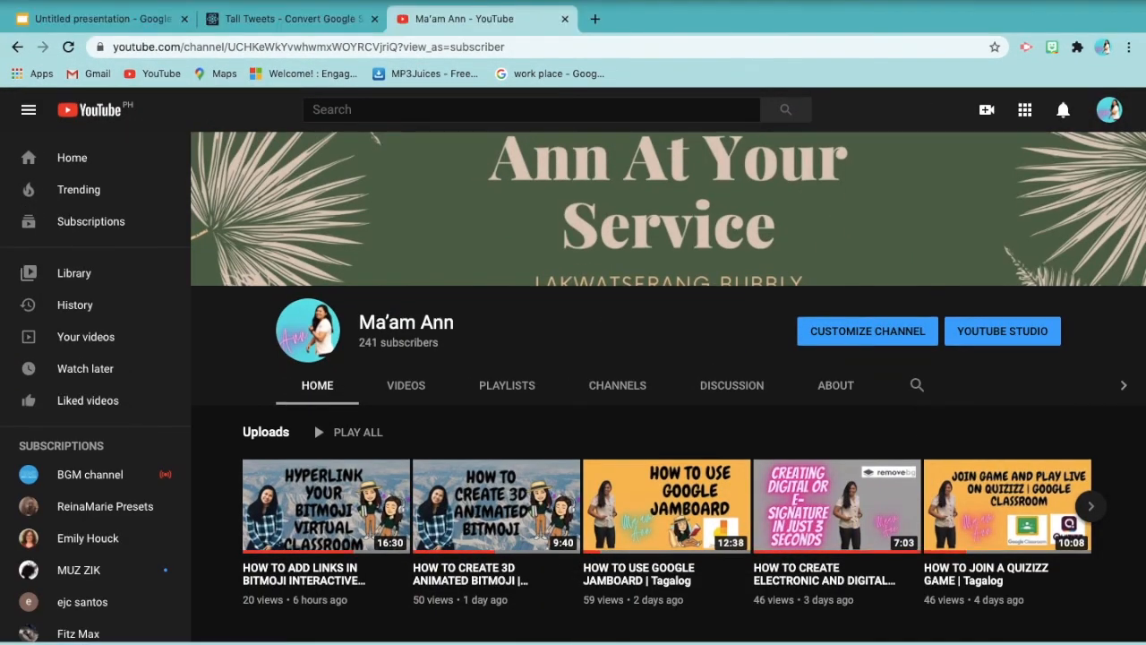